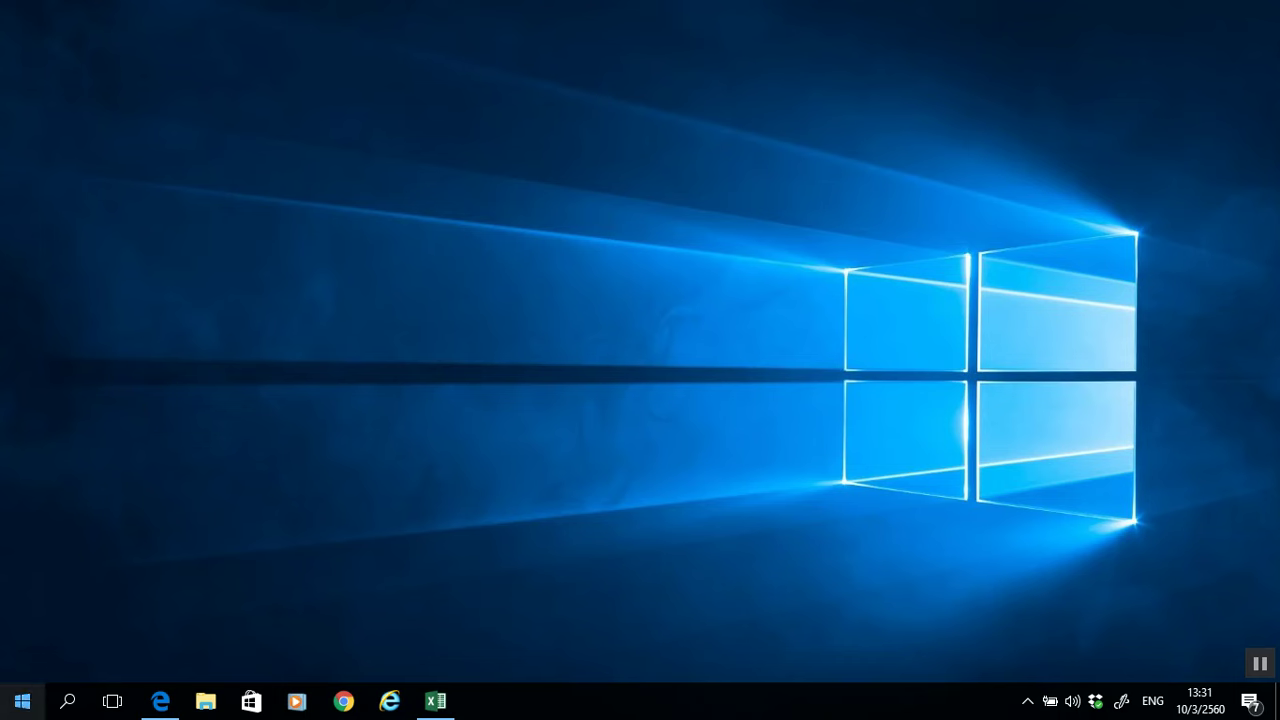
Step: Launch Excel 2016 from the Windows 10 Start menu's Most used list
left_click(22, 702)
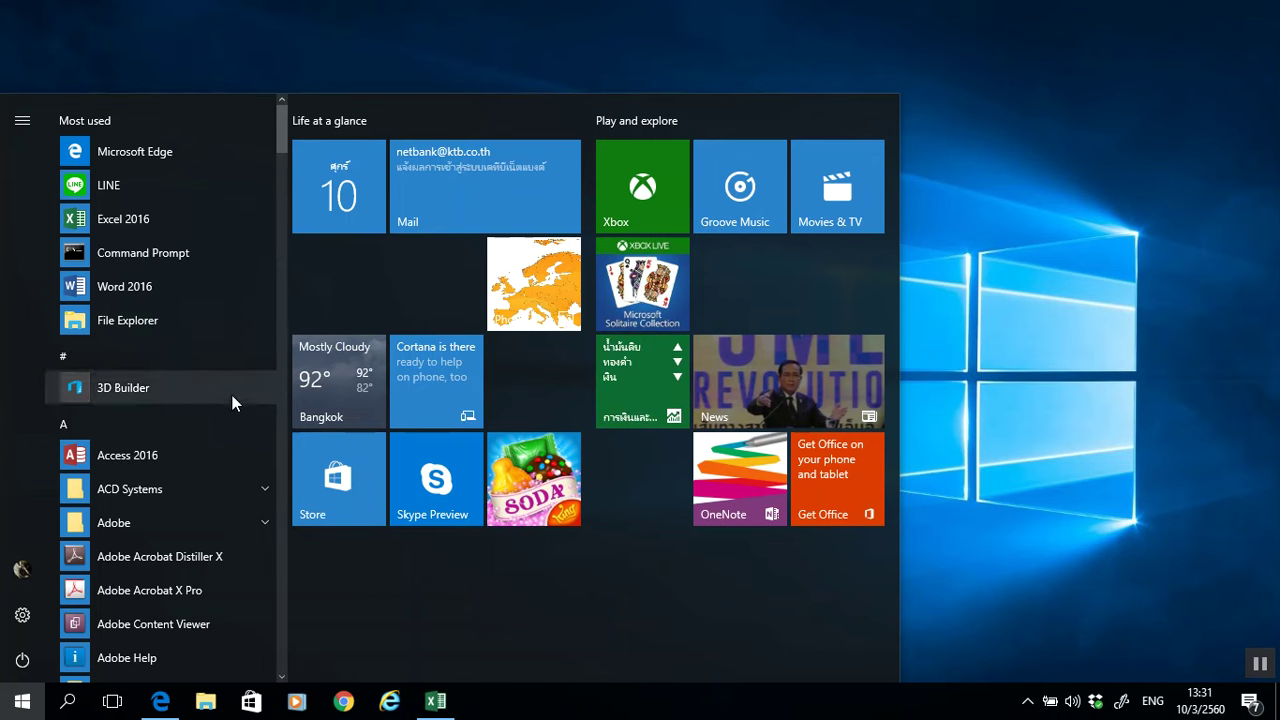
left_click(112, 225)
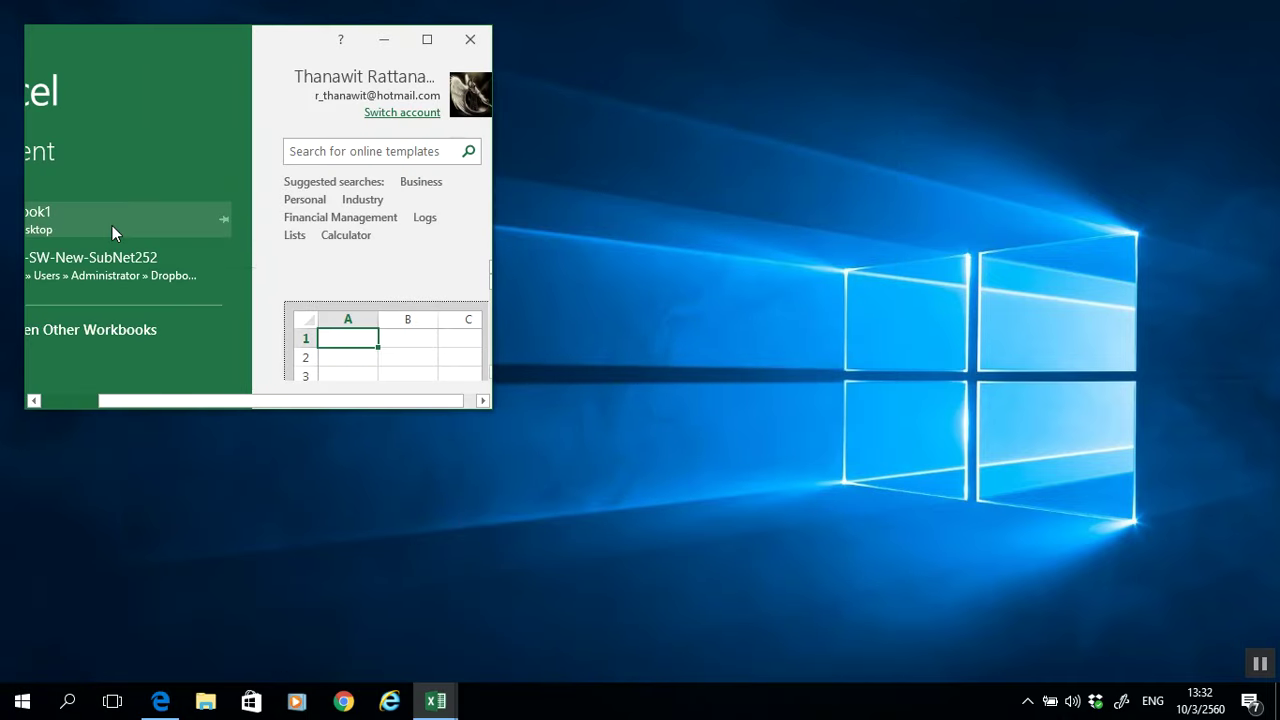
Step: Maximize the Excel 2016 start-screen window so it fills the display
left_click(428, 40)
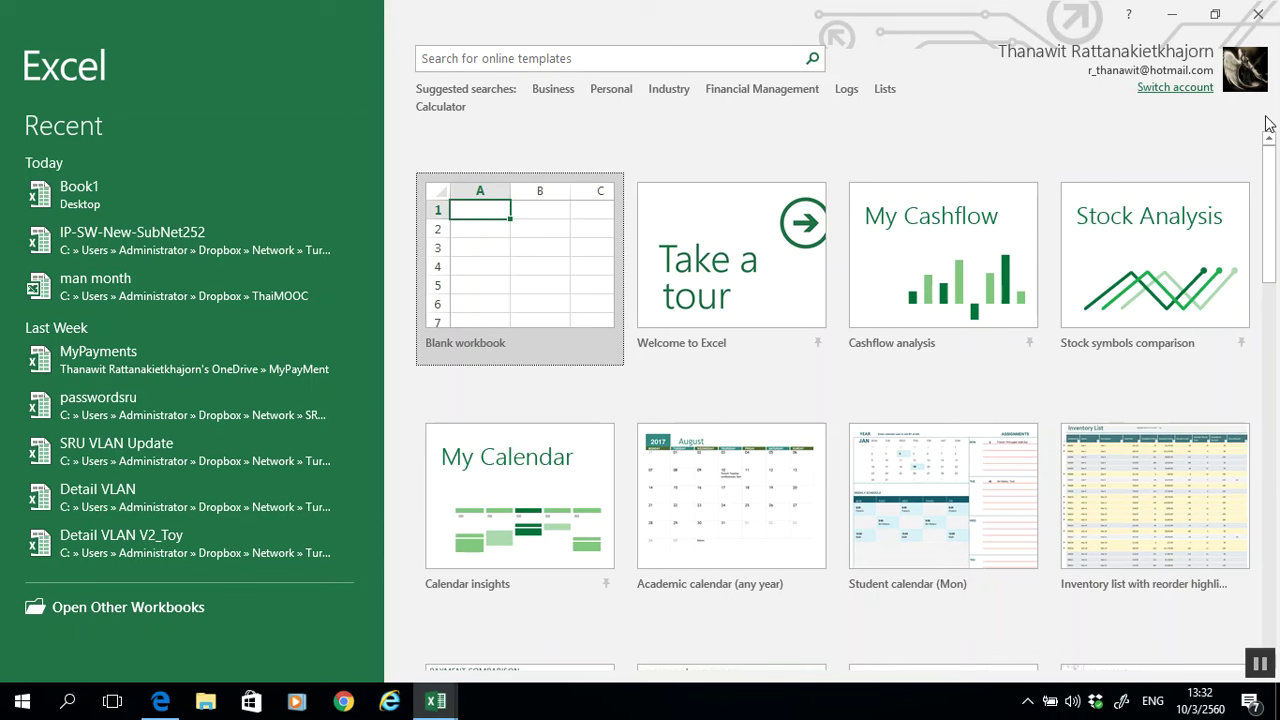
Step: Start a new Blank workbook, Book2, with an empty Sheet1
left_click(560, 303)
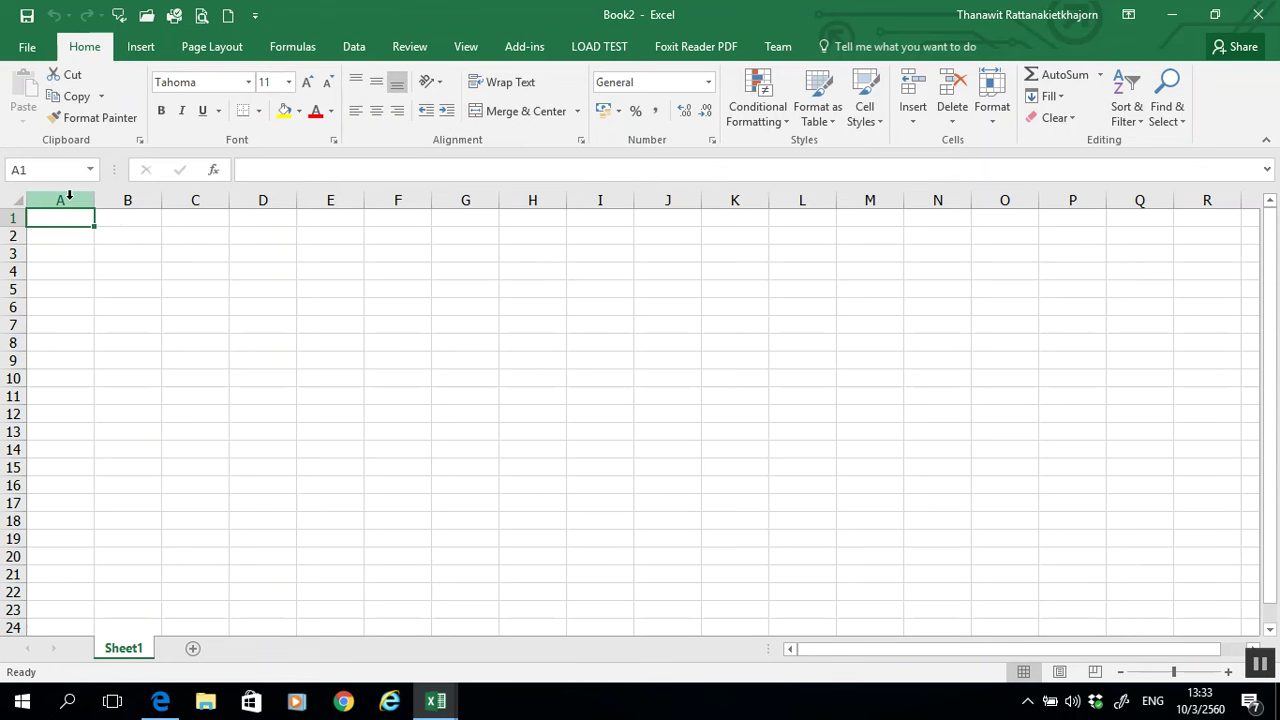
Step: Select column A, then rows 1 and 2 in turn, finishing with row 1 selected
left_click(69, 196)
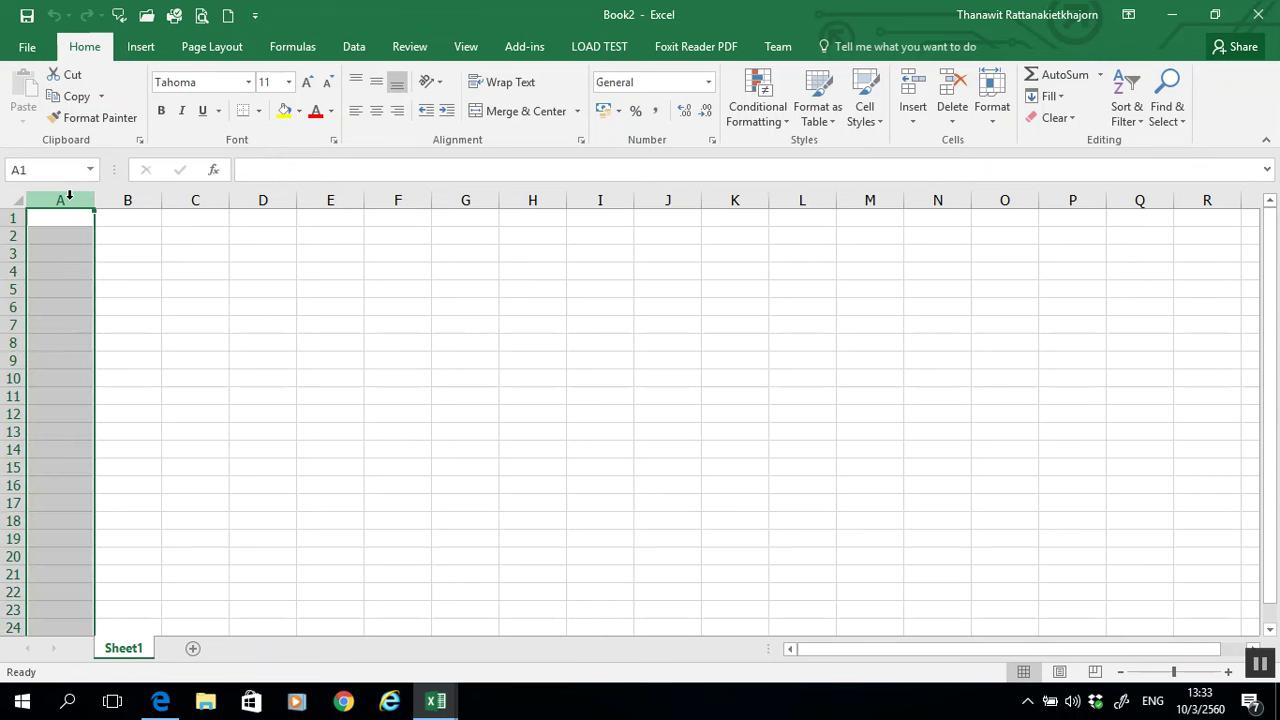
left_click(11, 217)
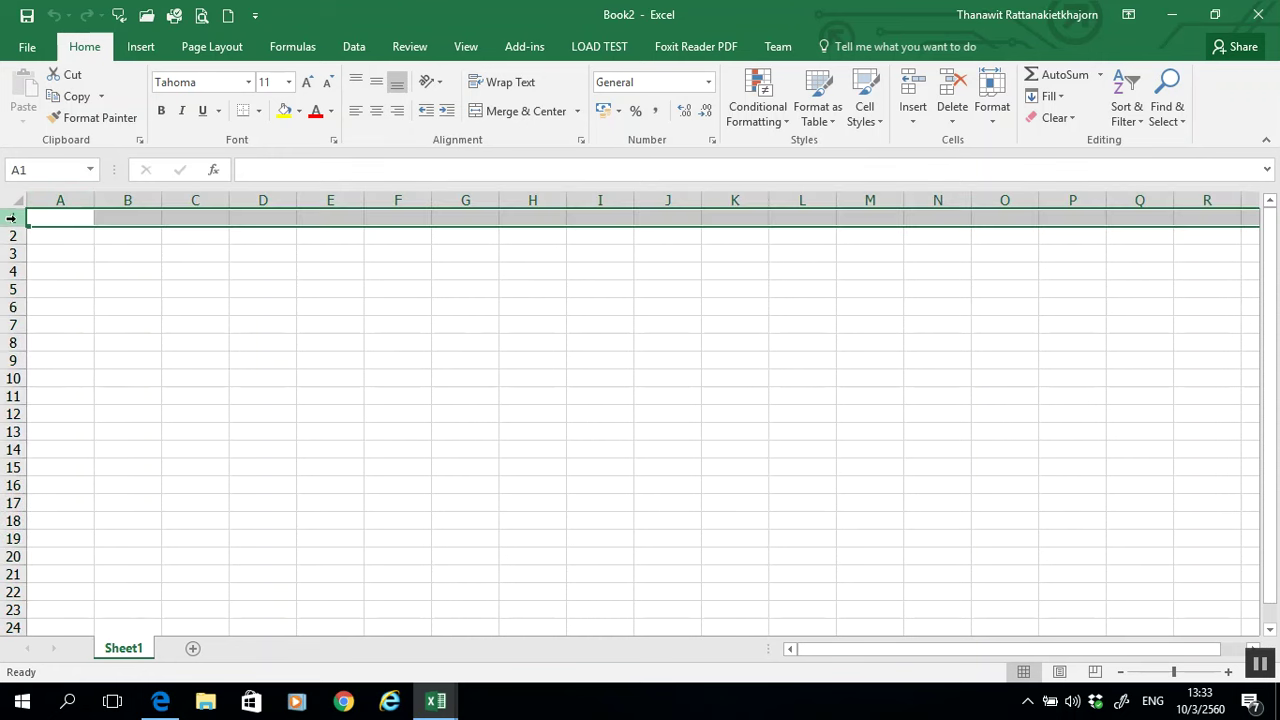
left_click(68, 200)
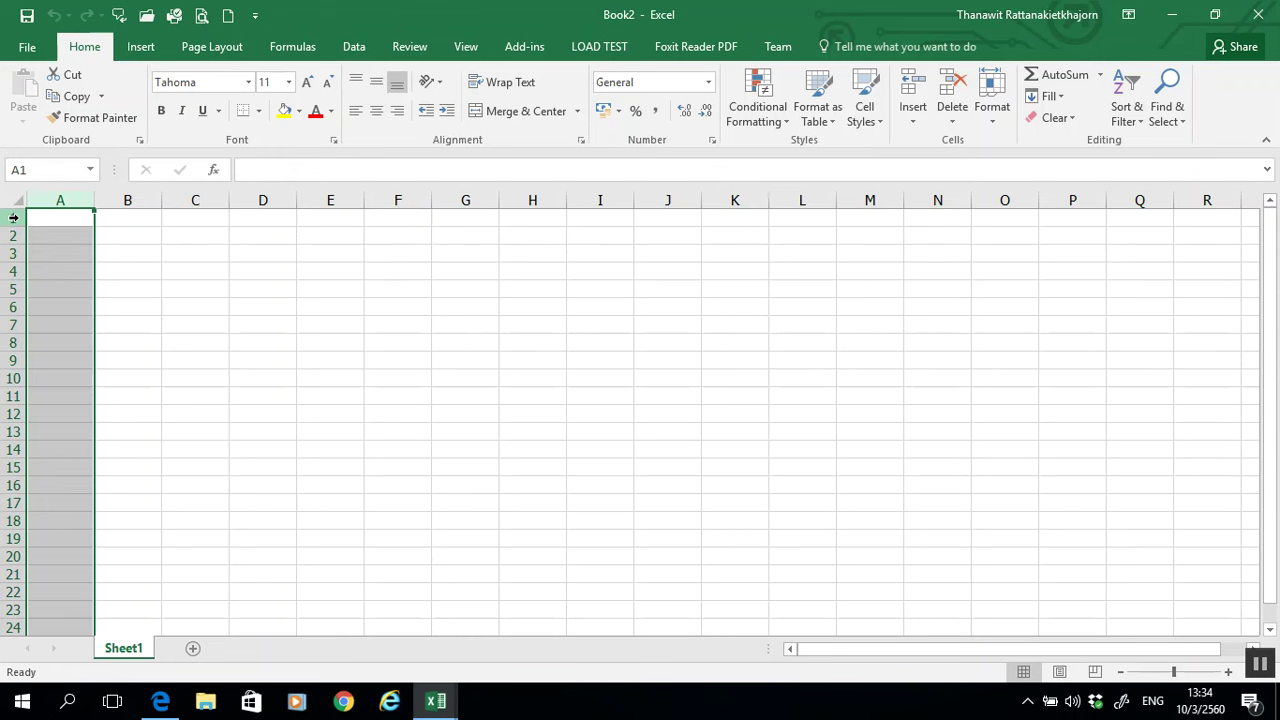
left_click(13, 217)
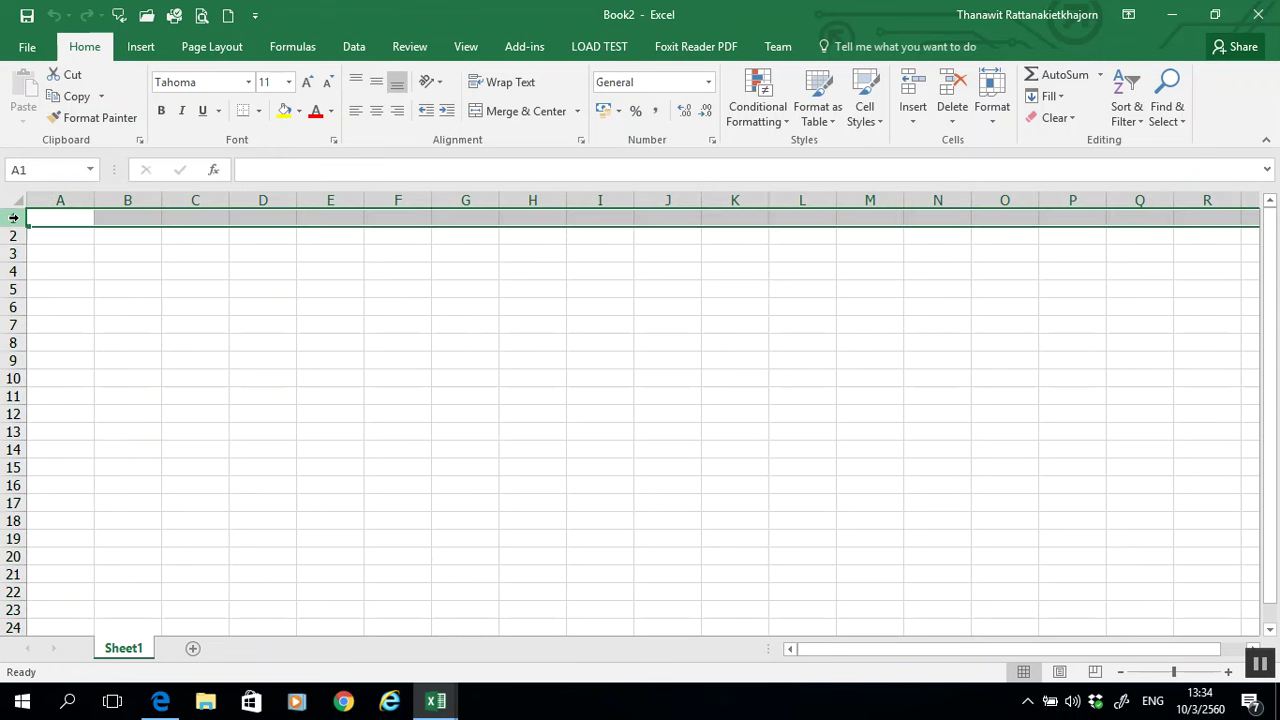
left_click(13, 235)
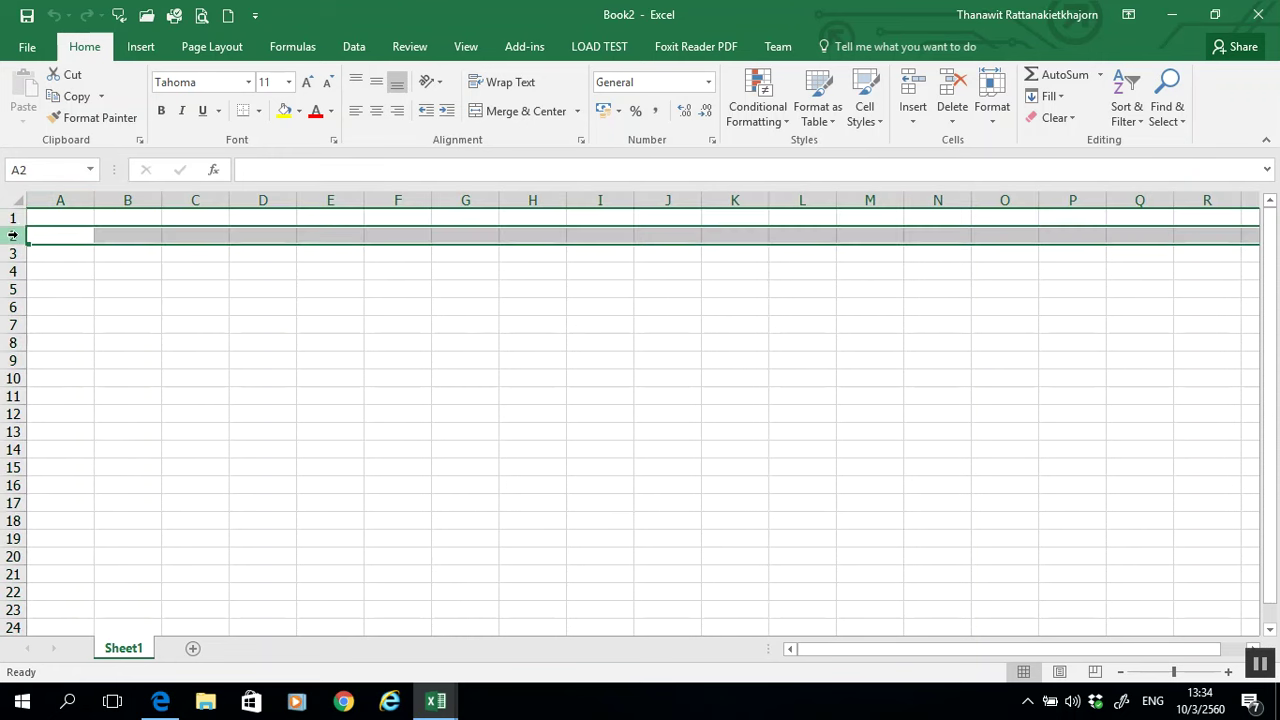
left_click(13, 218)
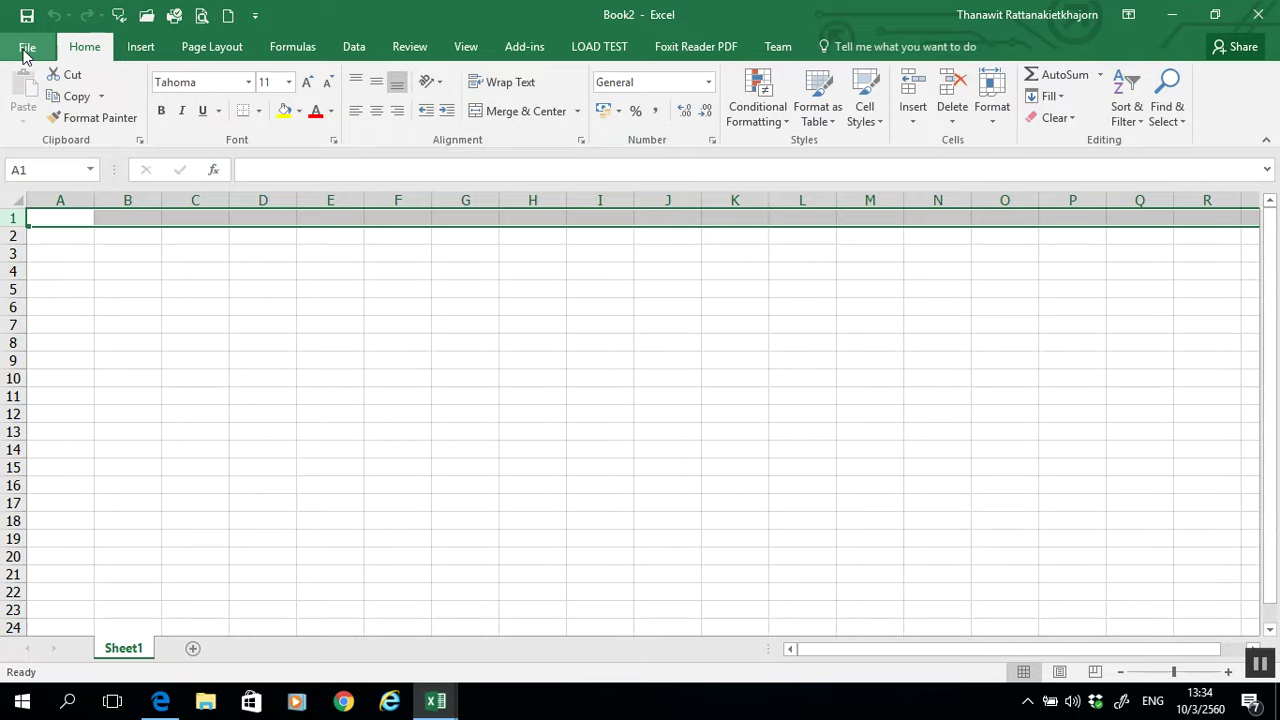
Step: Open the Save As page in the File Backstage view for Book2
left_click(27, 49)
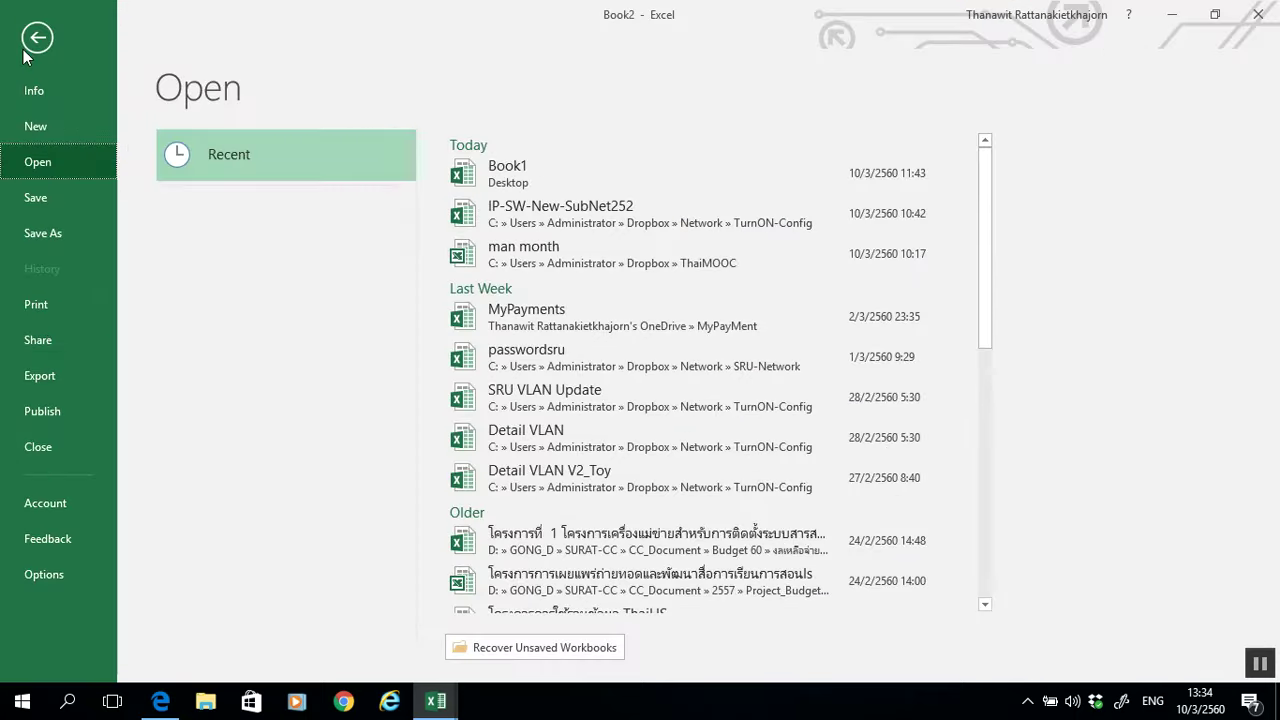
left_click(27, 203)
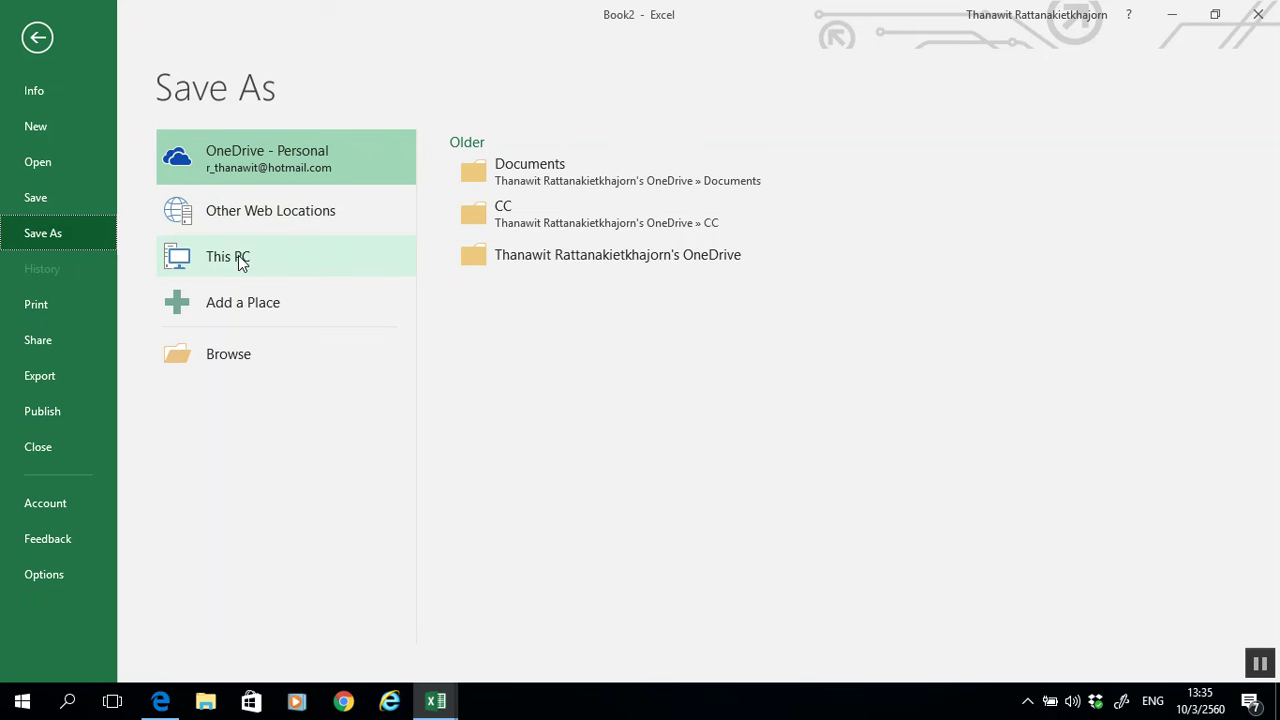
Step: Browse This PC to bring up the Save As dialog at the Documents folder
left_click(240, 259)
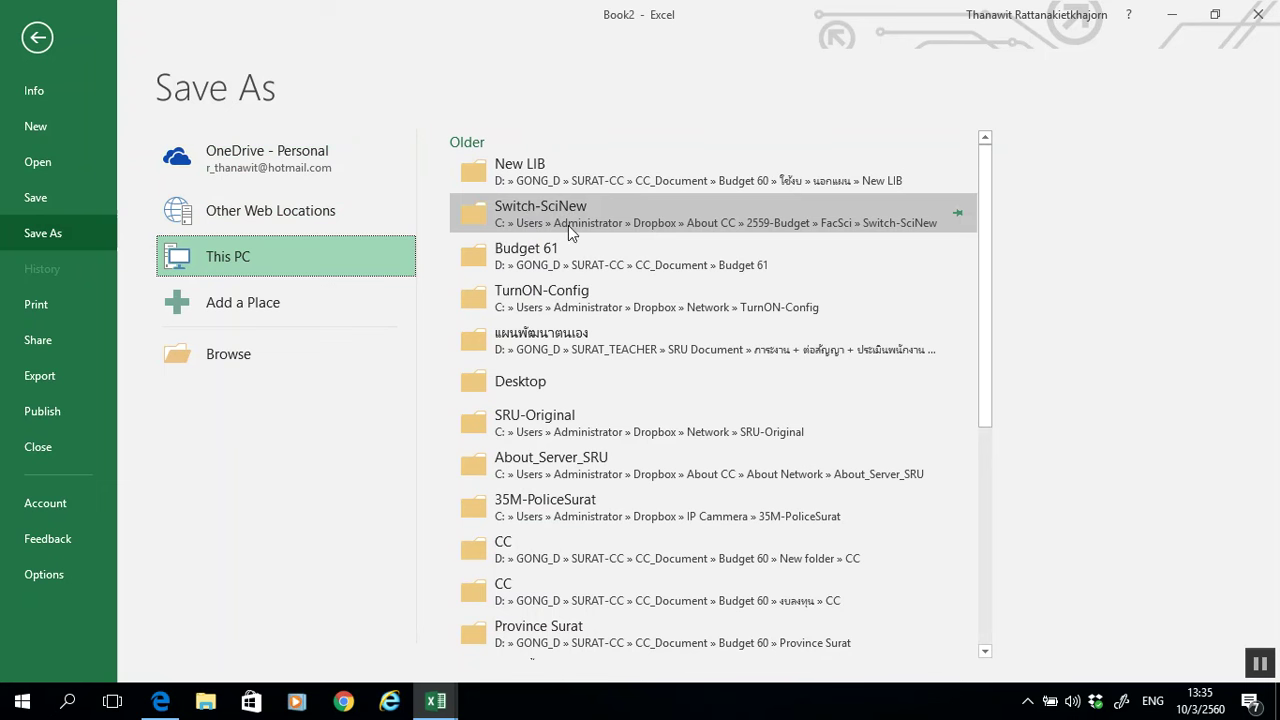
scroll(588, 243, "down", 2)
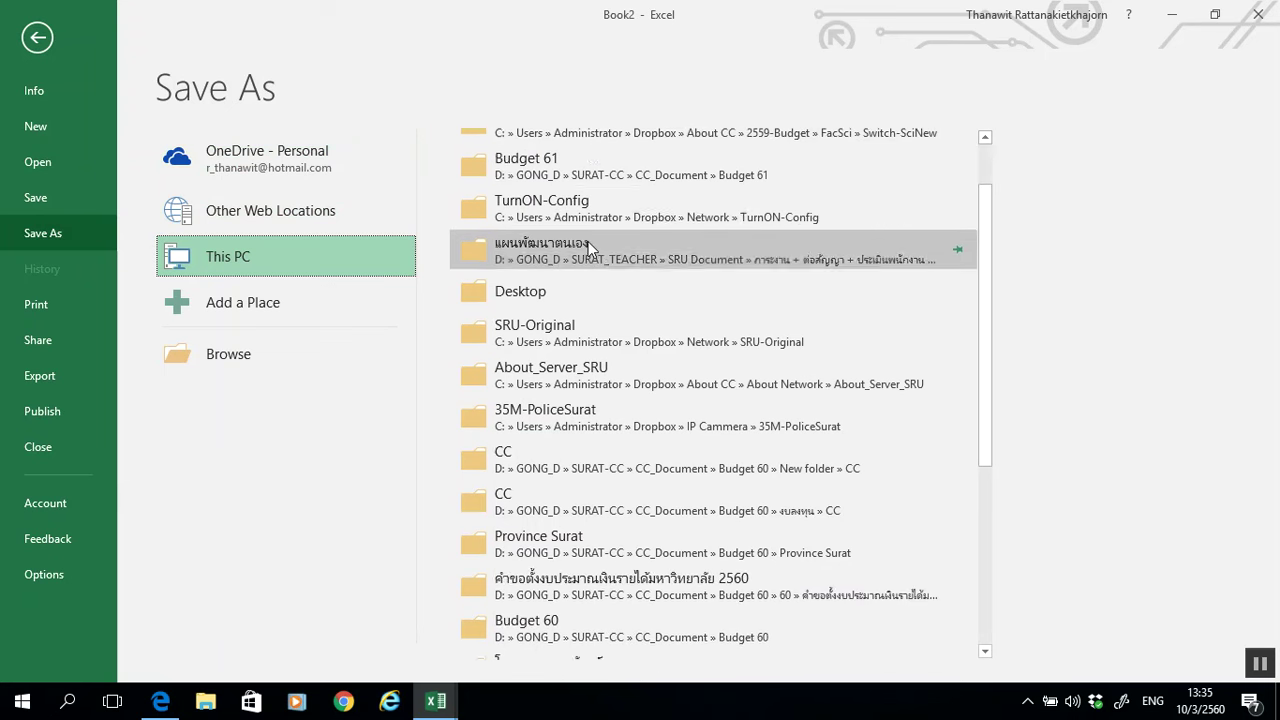
scroll(588, 243, "up", 2)
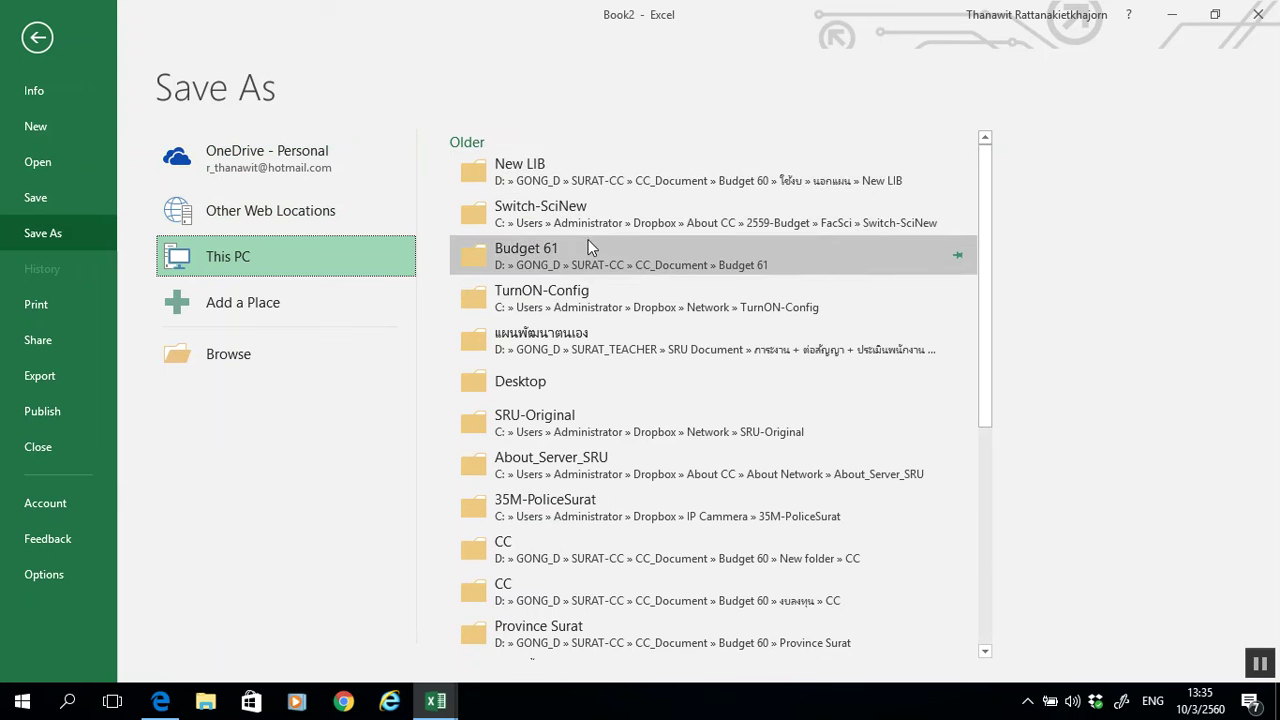
left_click(231, 356)
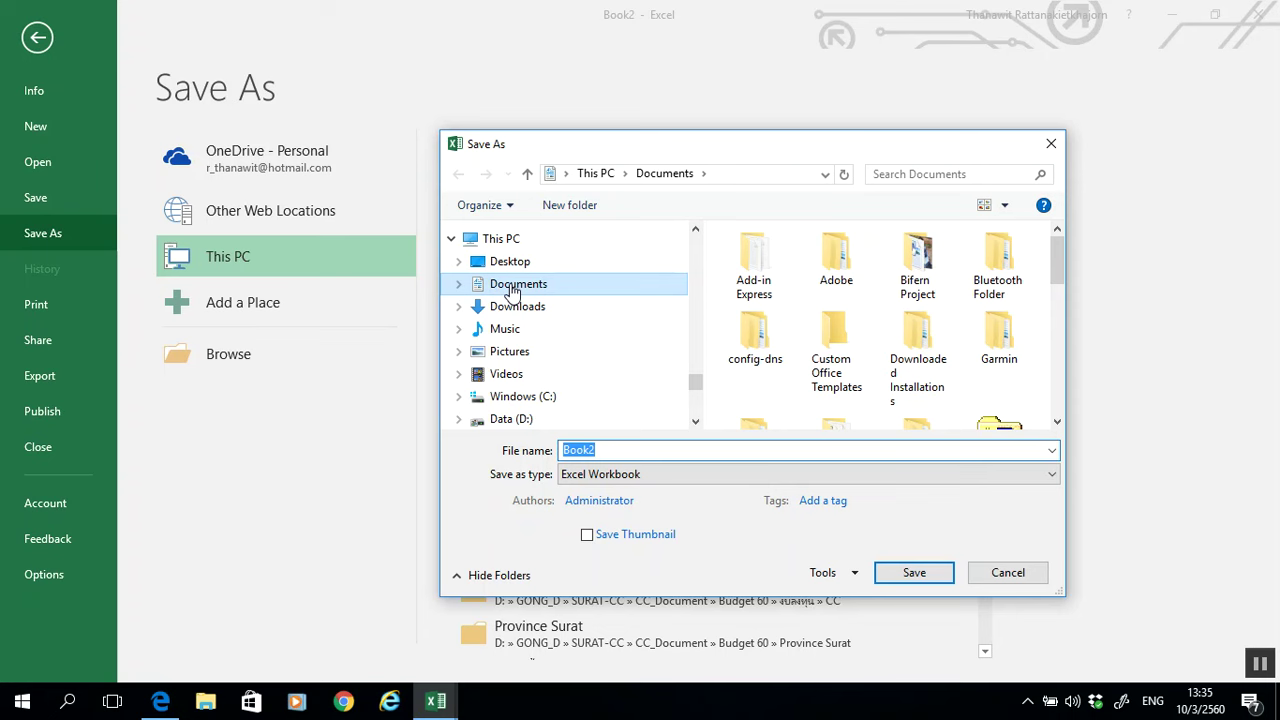
left_click(512, 289)
left_click(621, 453)
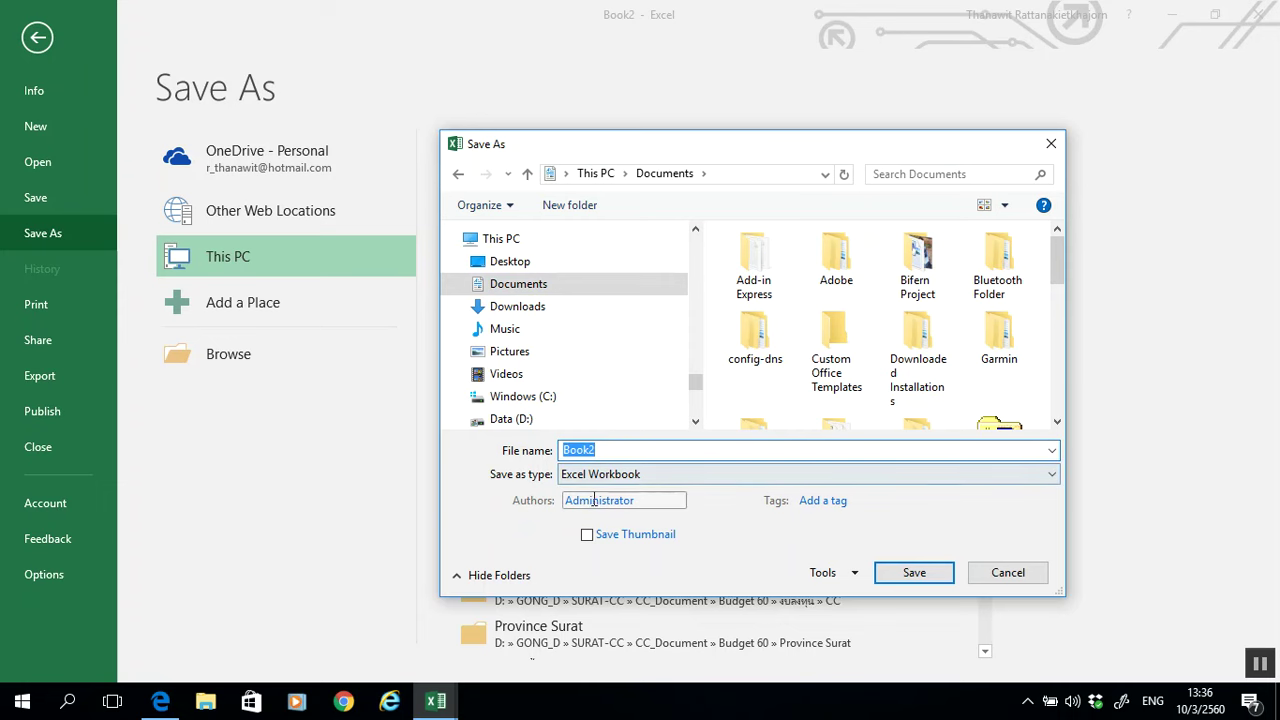
left_click(787, 480)
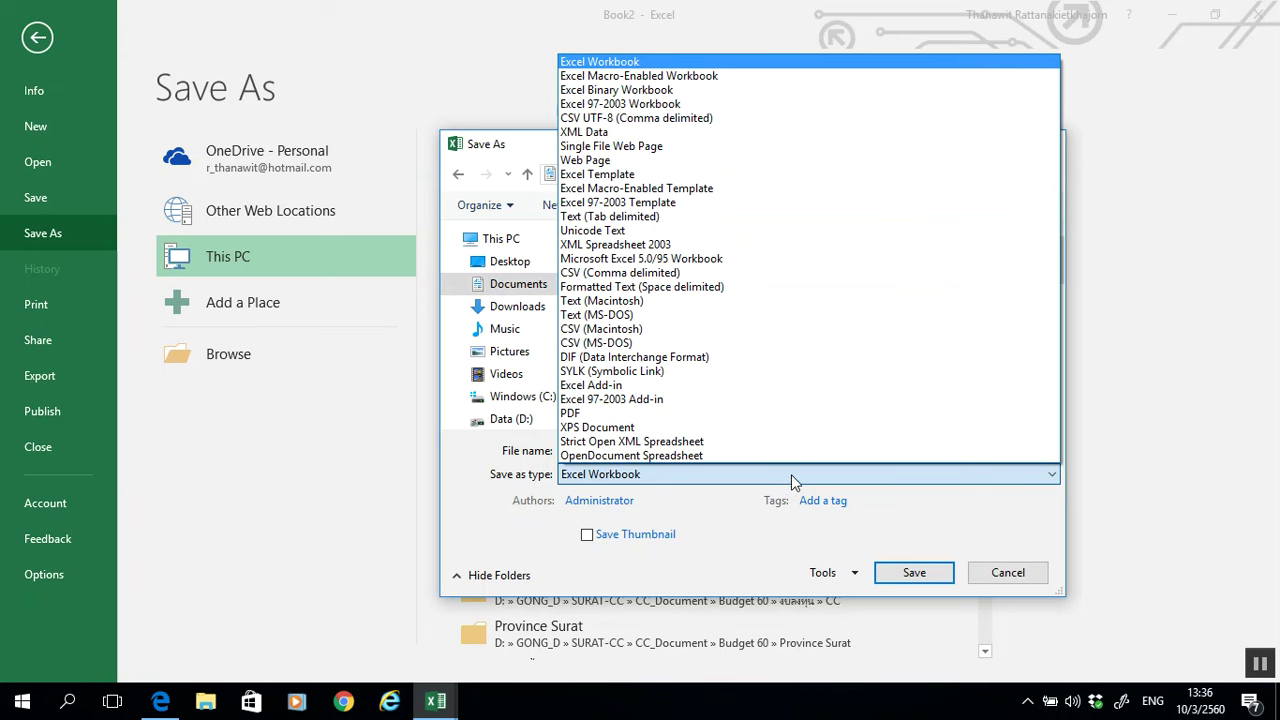
left_click(805, 480)
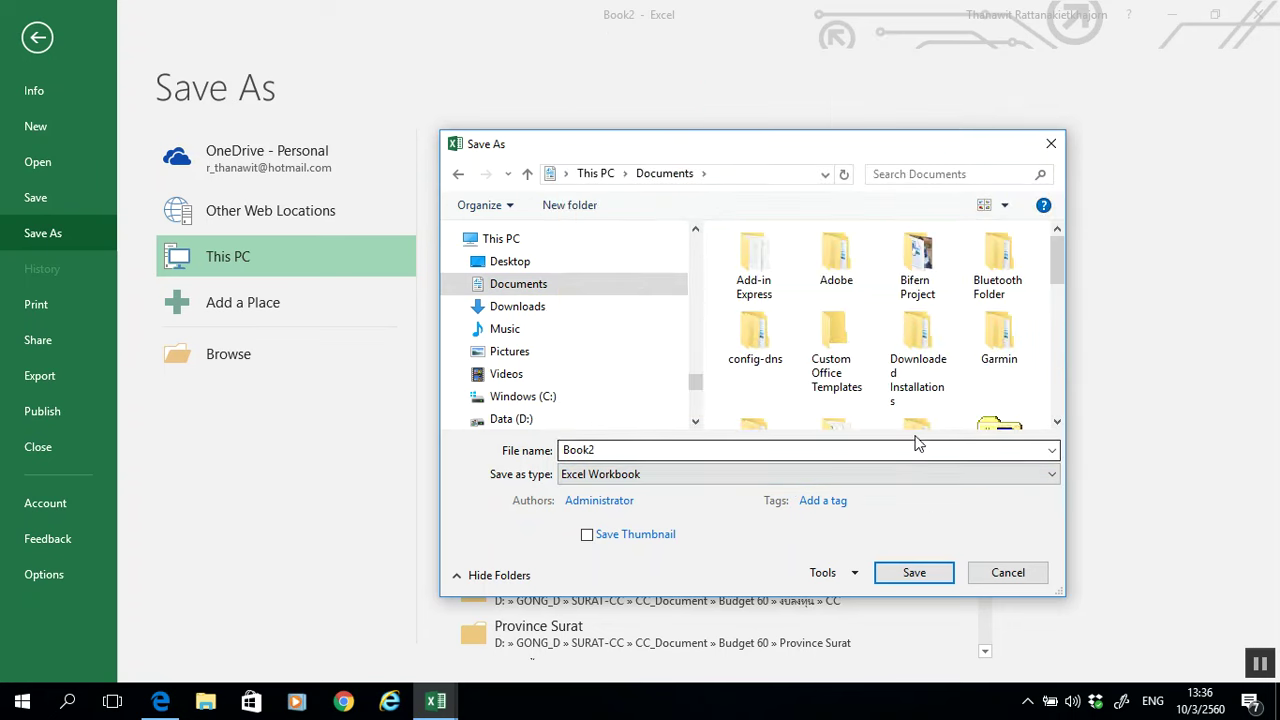
Step: Confirm the dialog to store Book2 as an Excel Workbook in Documents
left_click(921, 571)
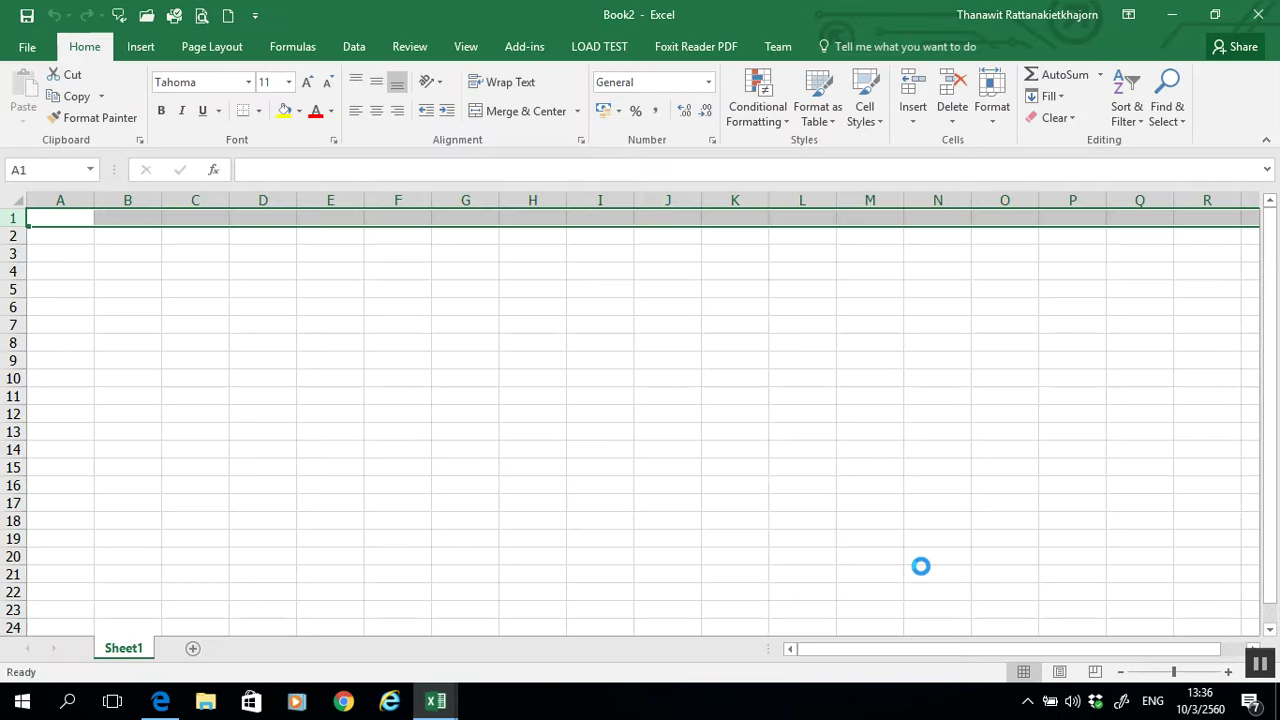